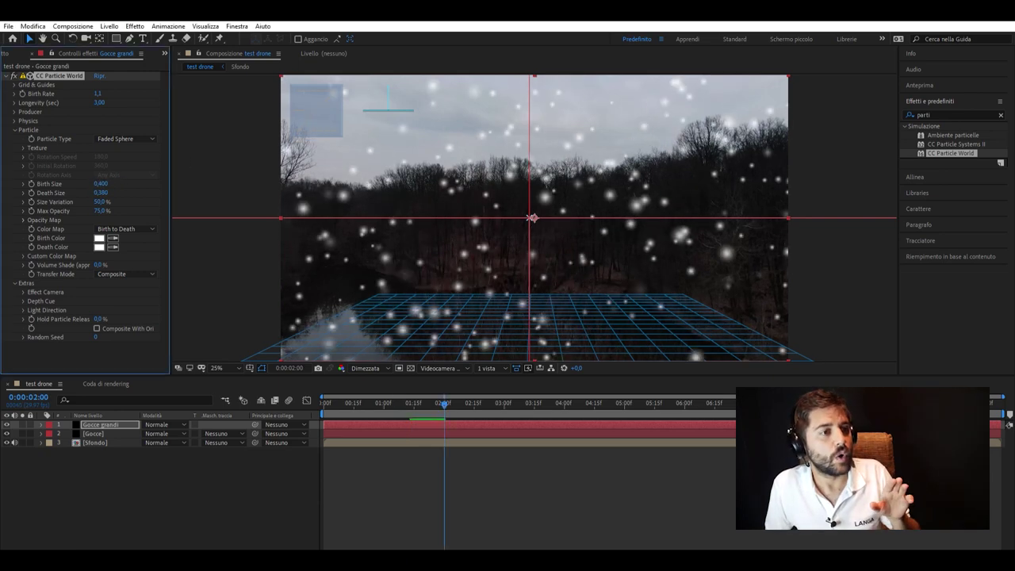
- Expand and review the CC Particle World physics settings for the falling drops
click(15, 121)
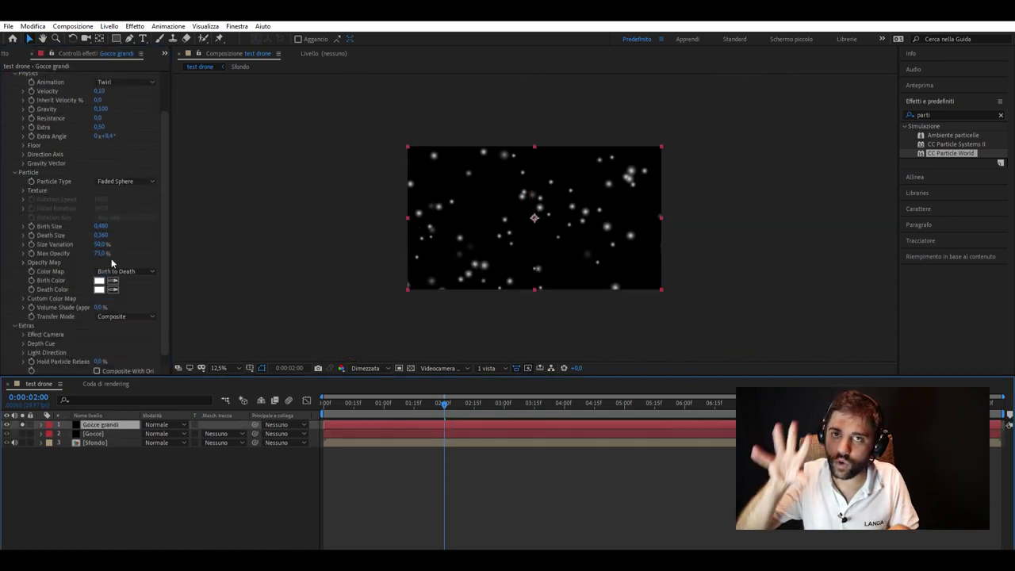
click(14, 172)
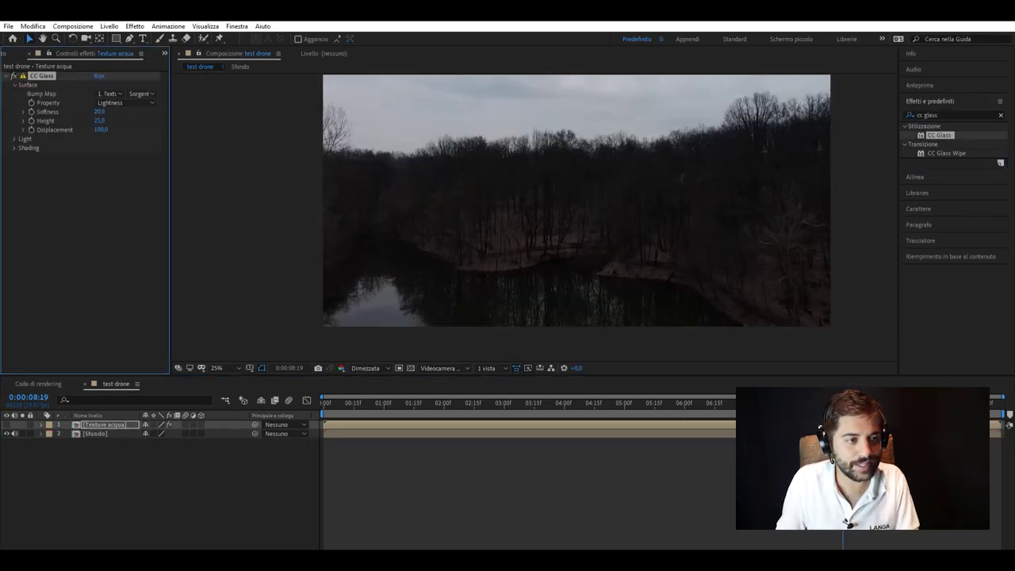
- Apply CC Glass to Sfondo using Texture acqua as bump map, Height 89, Displacement 350
click(725, 401)
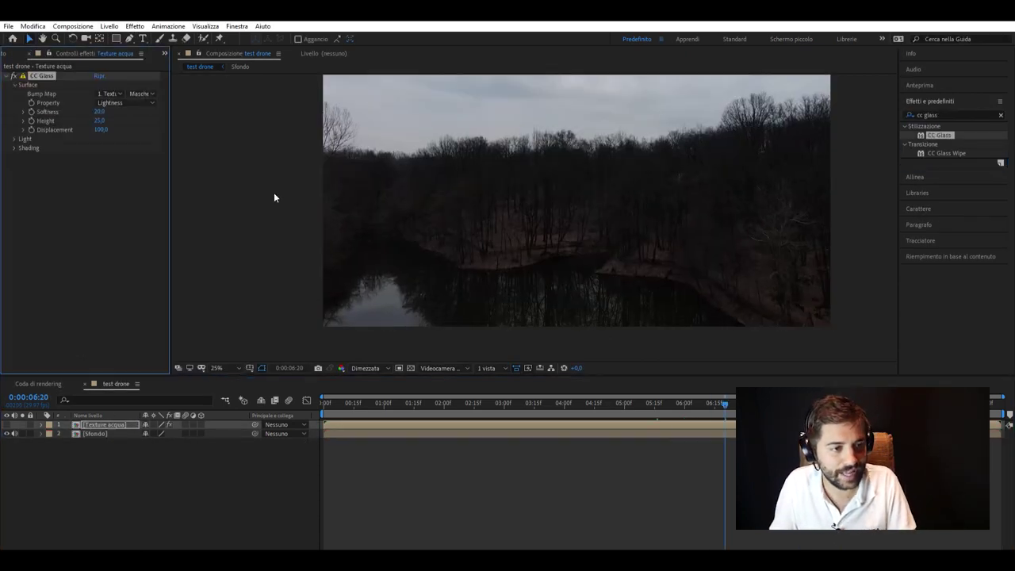
double_click(940, 134)
click(577, 401)
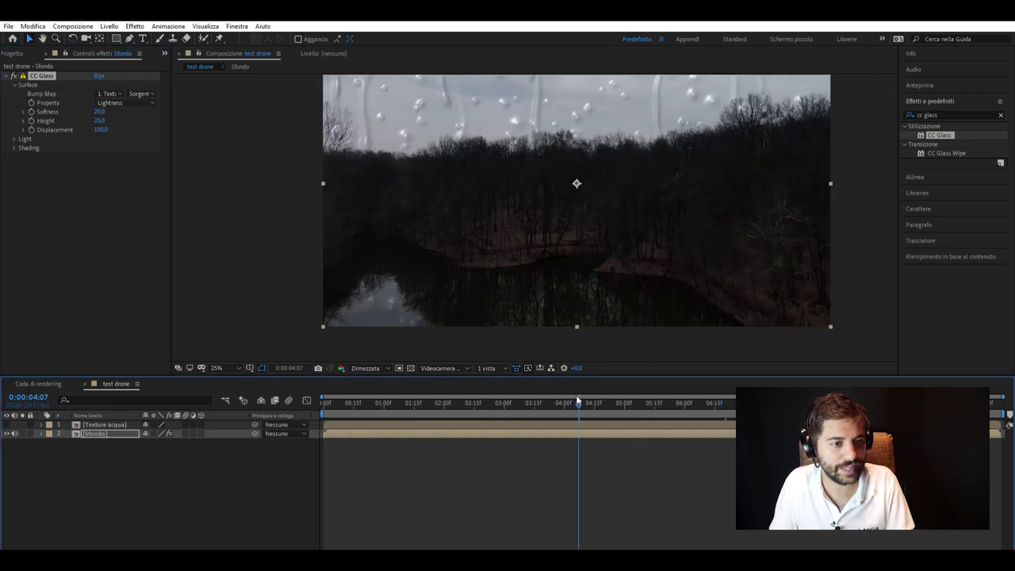
drag(99, 120, 158, 129)
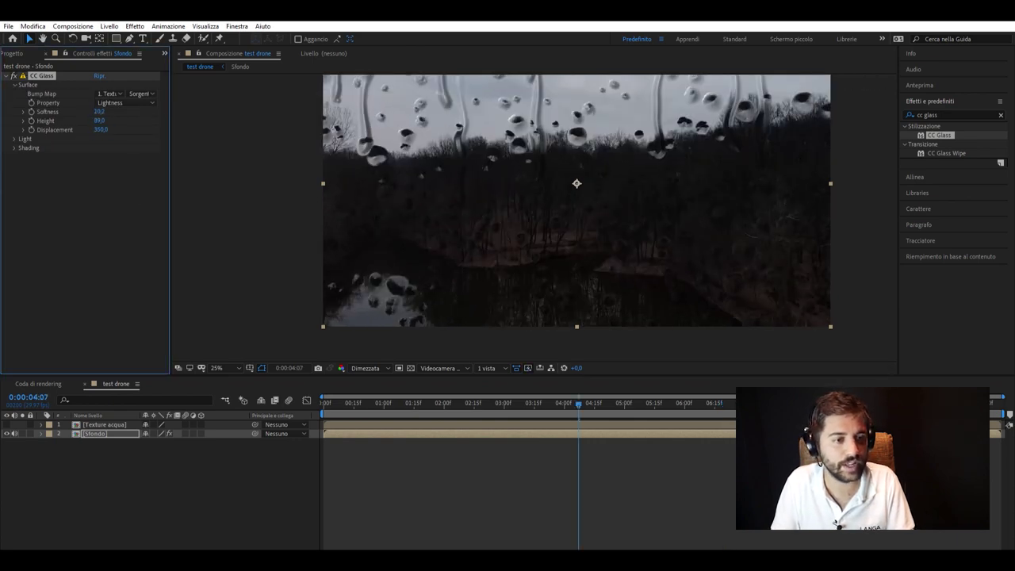
click(14, 147)
double_click(104, 424)
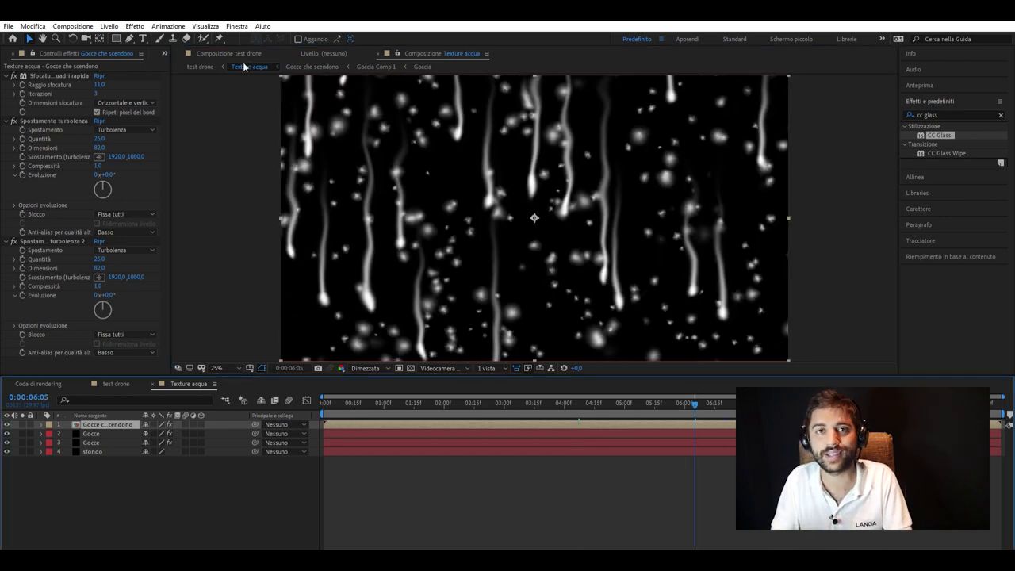
- Luma-matte Sfondo to the water texture and brighten that texture with Livelli
click(107, 380)
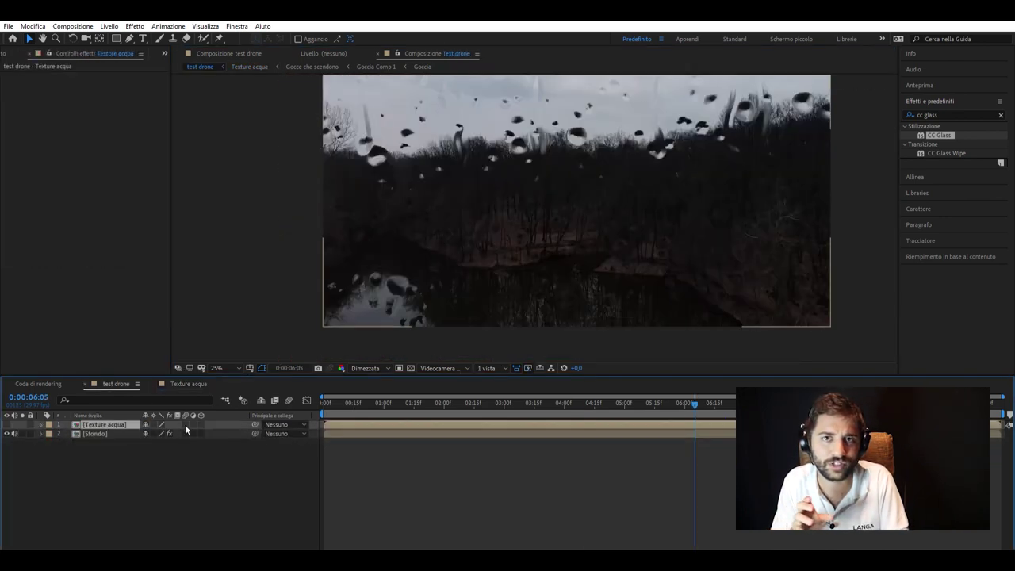
click(230, 439)
click(951, 115)
text(livelli)
drag(945, 172, 822, 231)
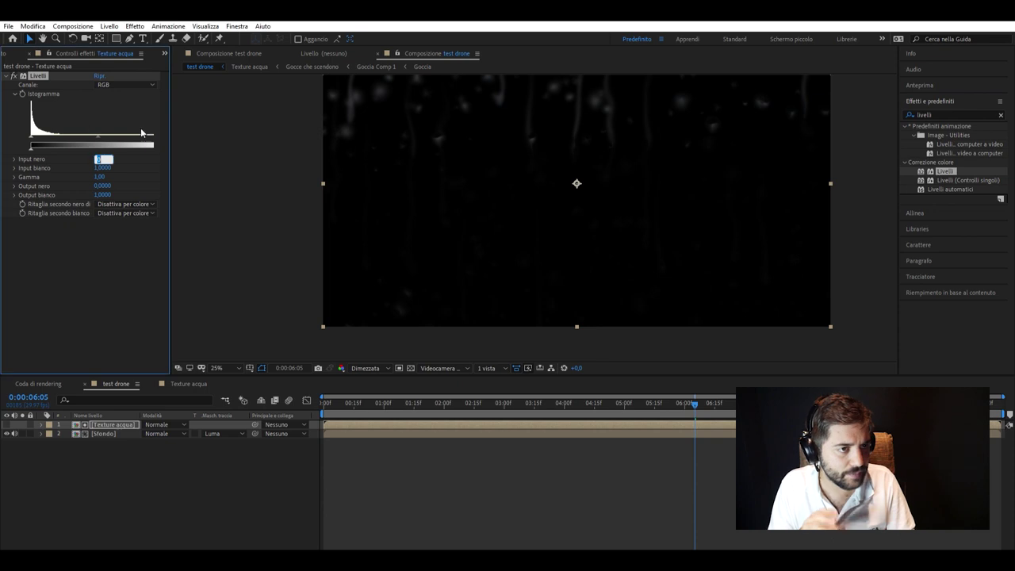
click(80, 398)
- Duplicate Sfondo and give the bottom copy a Camera Lens Blur
key(ctrl+v)
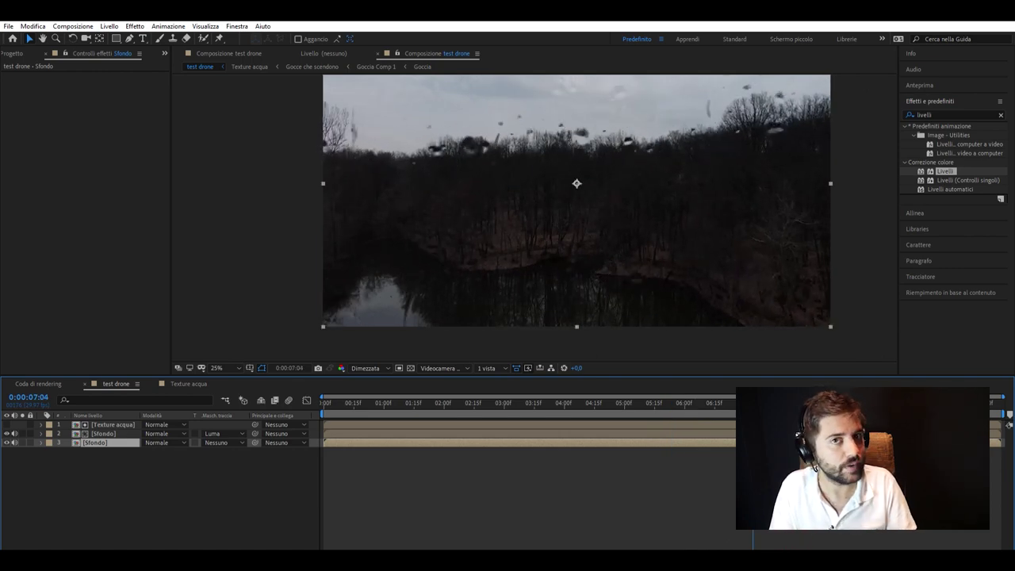
click(111, 424)
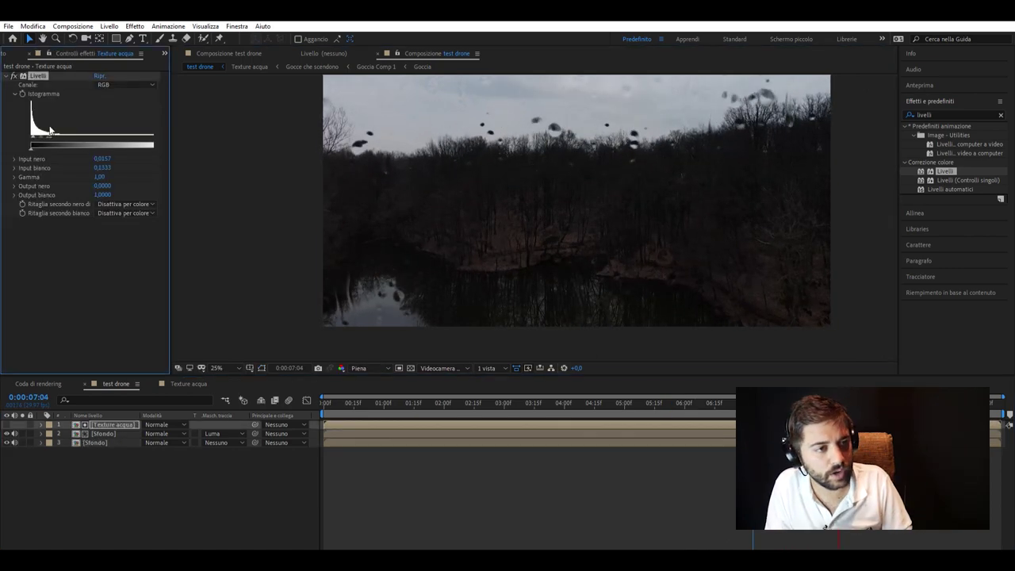
mouse_move(753, 396)
mouse_down()
mouse_move(716, 392)
mouse_move(674, 423)
mouse_up()
click(674, 442)
key(space)
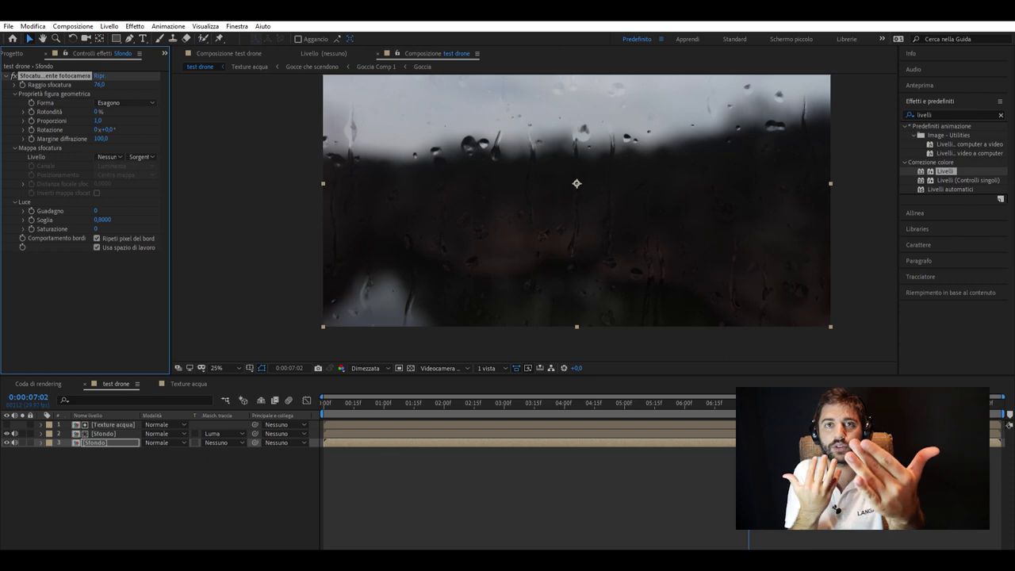
- Raise the Exposure on the Acqua layer to brighten the drops
click(99, 434)
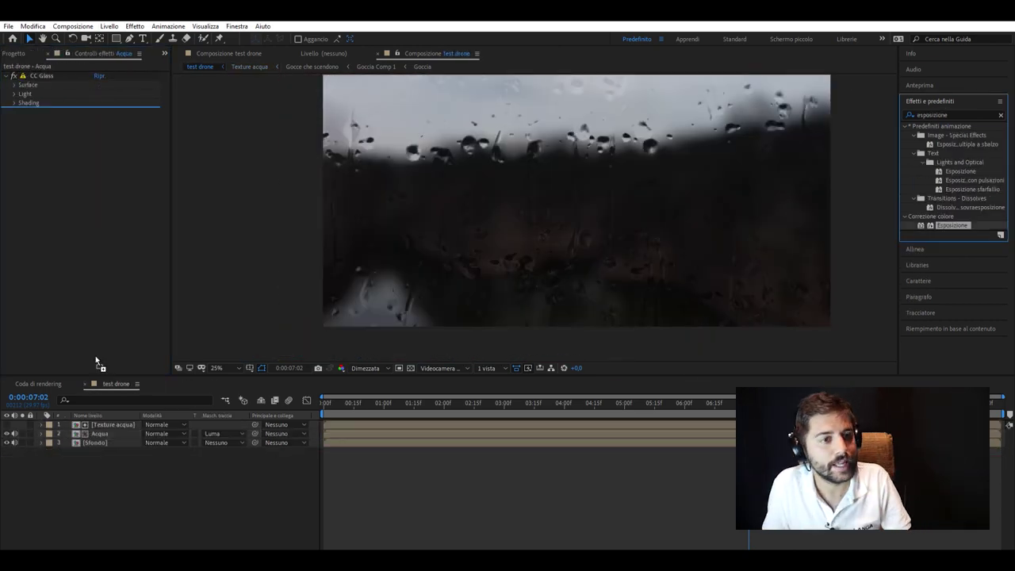
drag(99, 137, 105, 131)
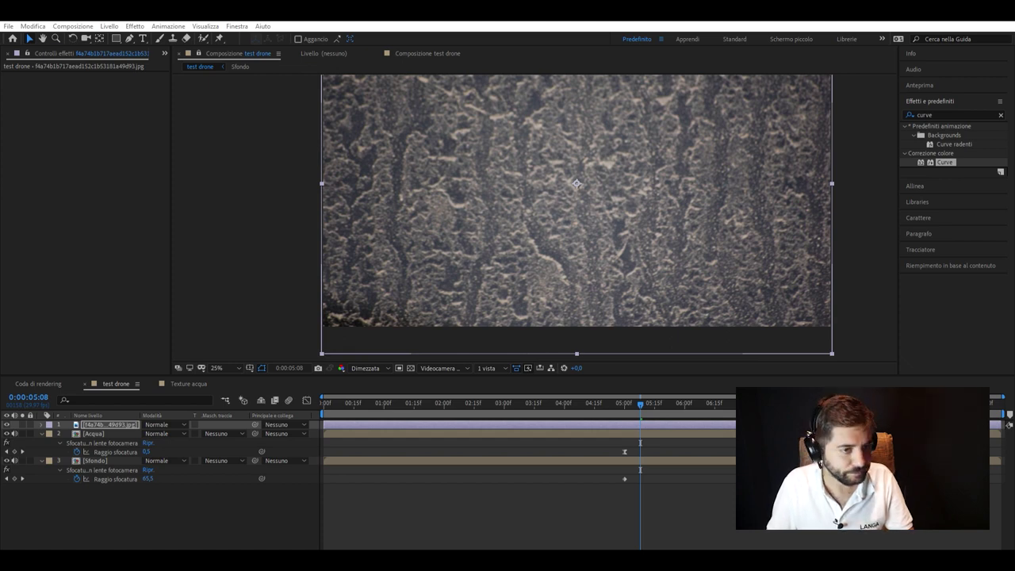
- Set the grime texture to Screen, scale it to fill the frame, and darken it with Curves
click(164, 425)
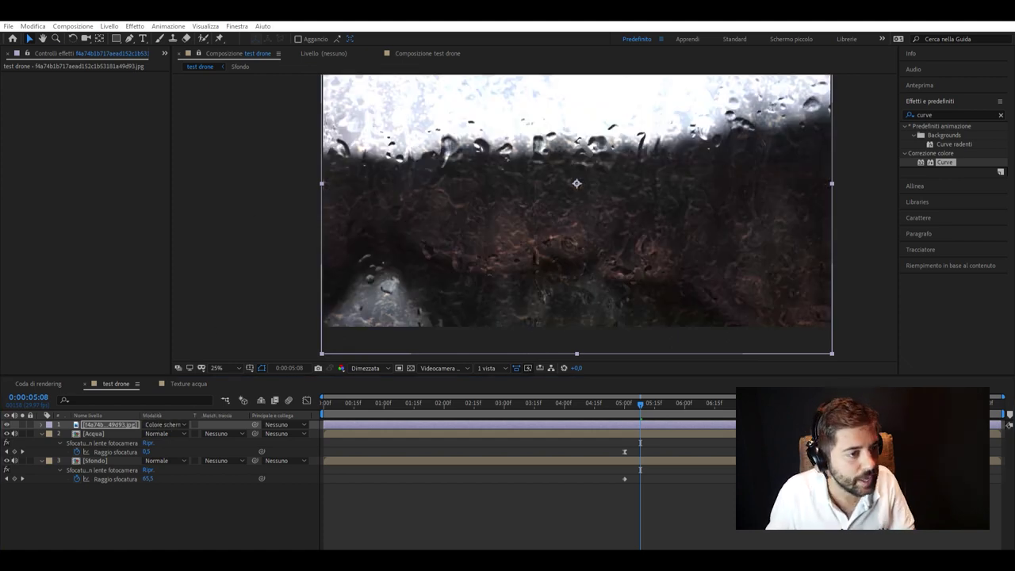
drag(321, 354, 234, 412)
double_click(944, 162)
drag(89, 184, 109, 204)
- Desaturate the grime texture with Tinta and soften it with Fast Box Blur
text(tinta)
double_click(943, 198)
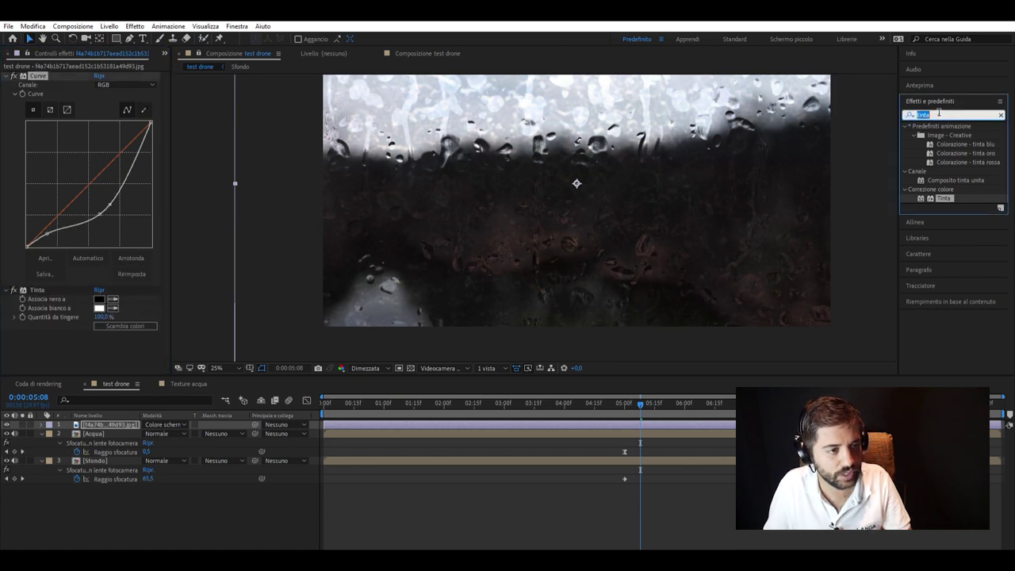
text(sfocatura)
drag(967, 333, 97, 339)
key(space)
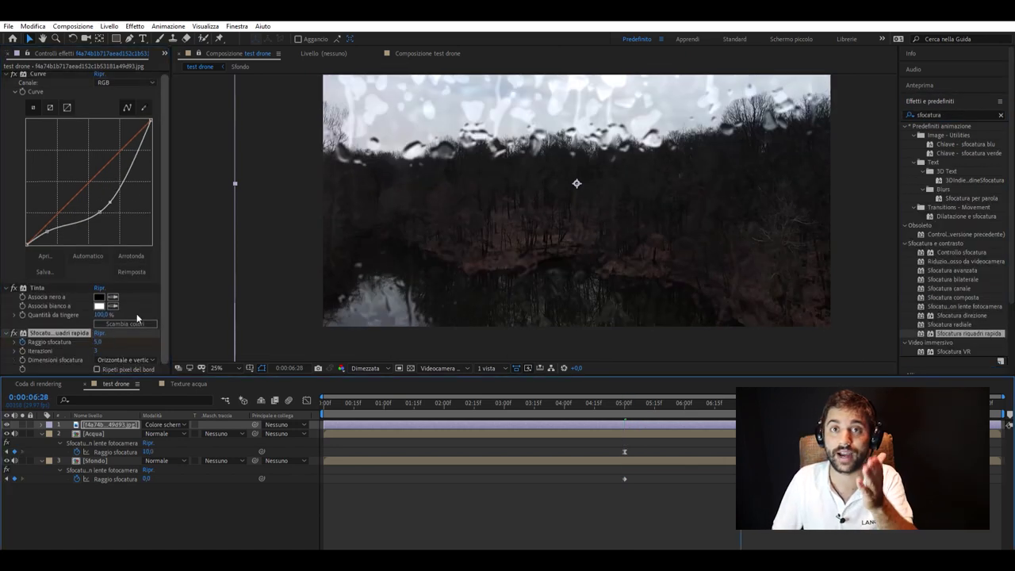